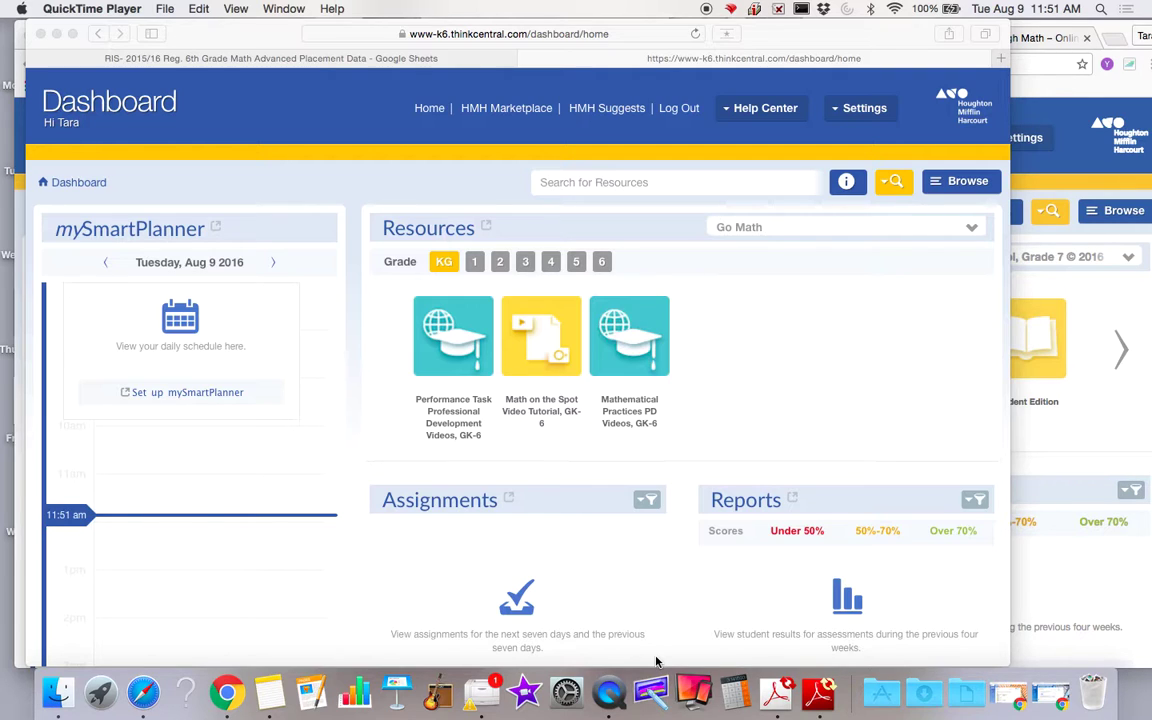
Step: Switch to Google Chrome and open the Chrome Web Store from the browser's apps page
left_click(143, 692)
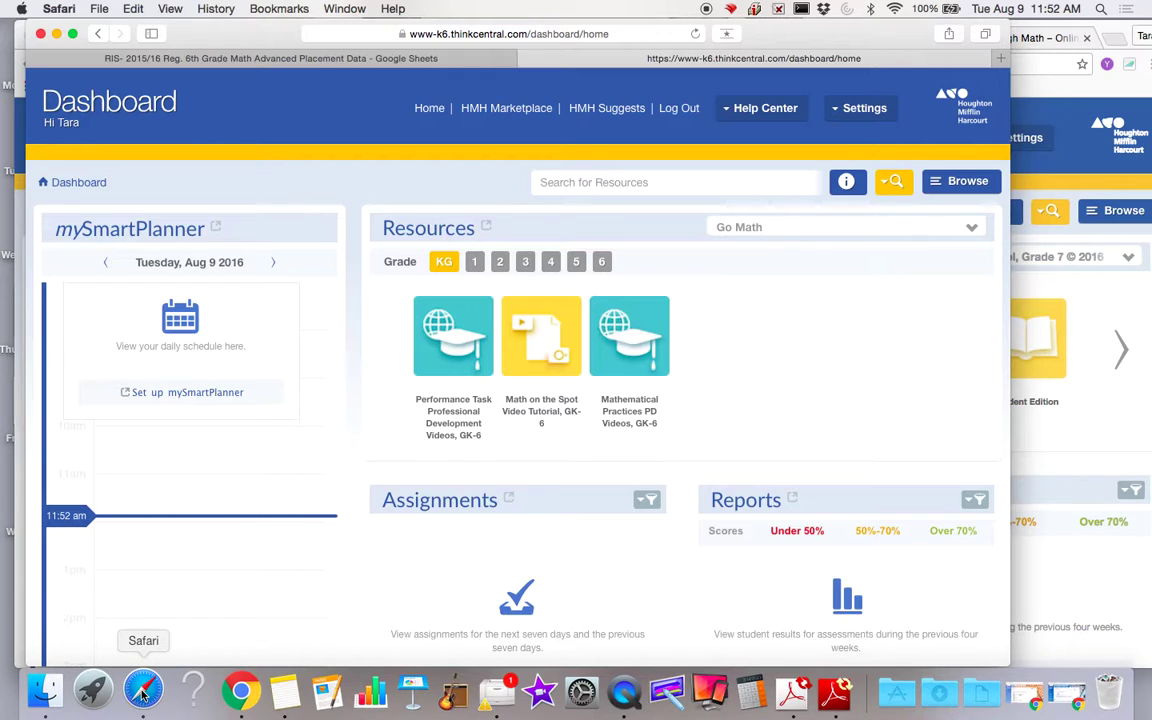
left_click(228, 690)
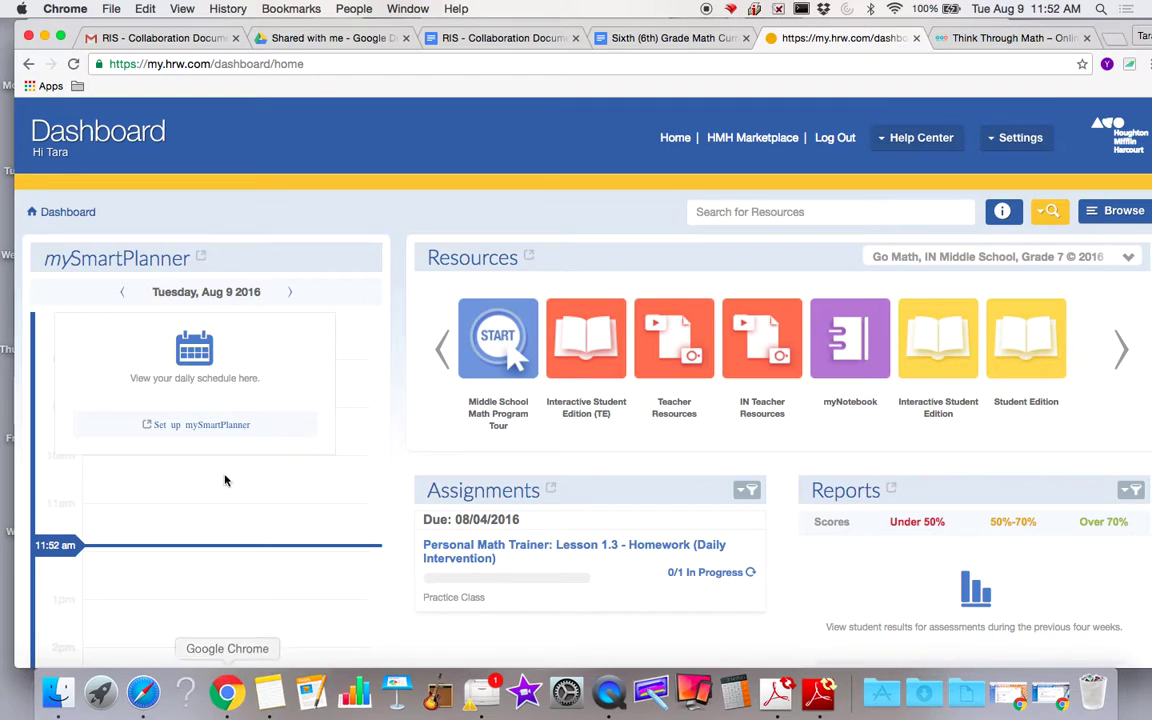
left_click(35, 90)
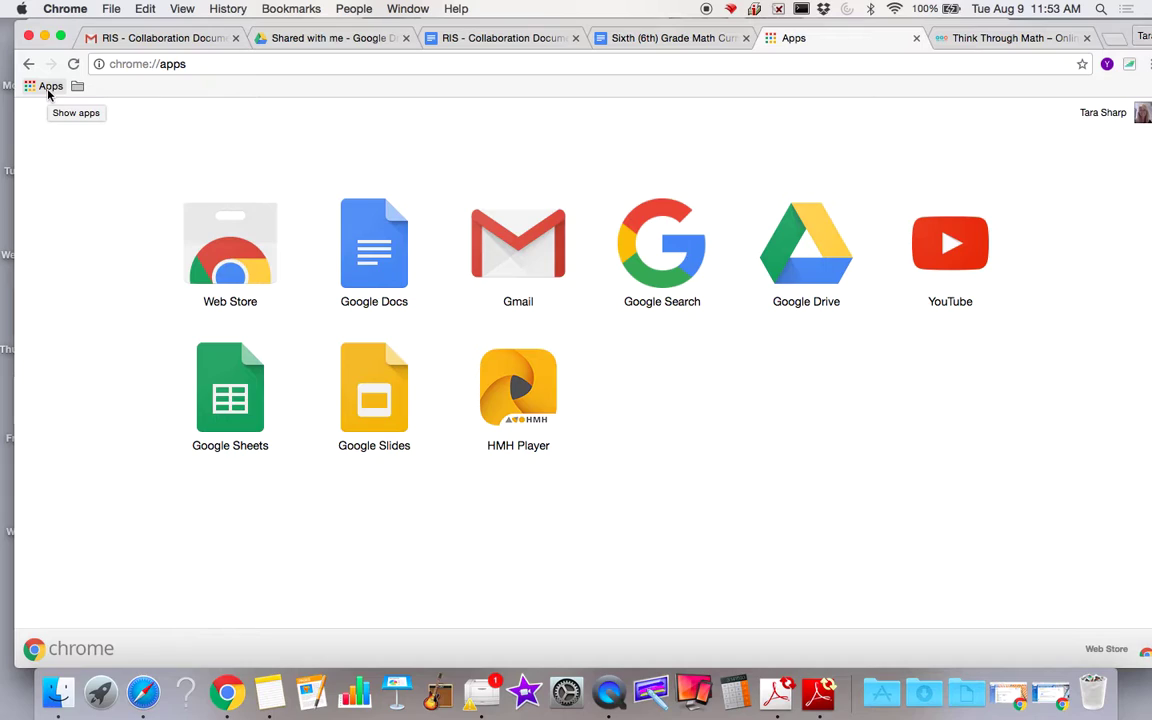
left_click(229, 264)
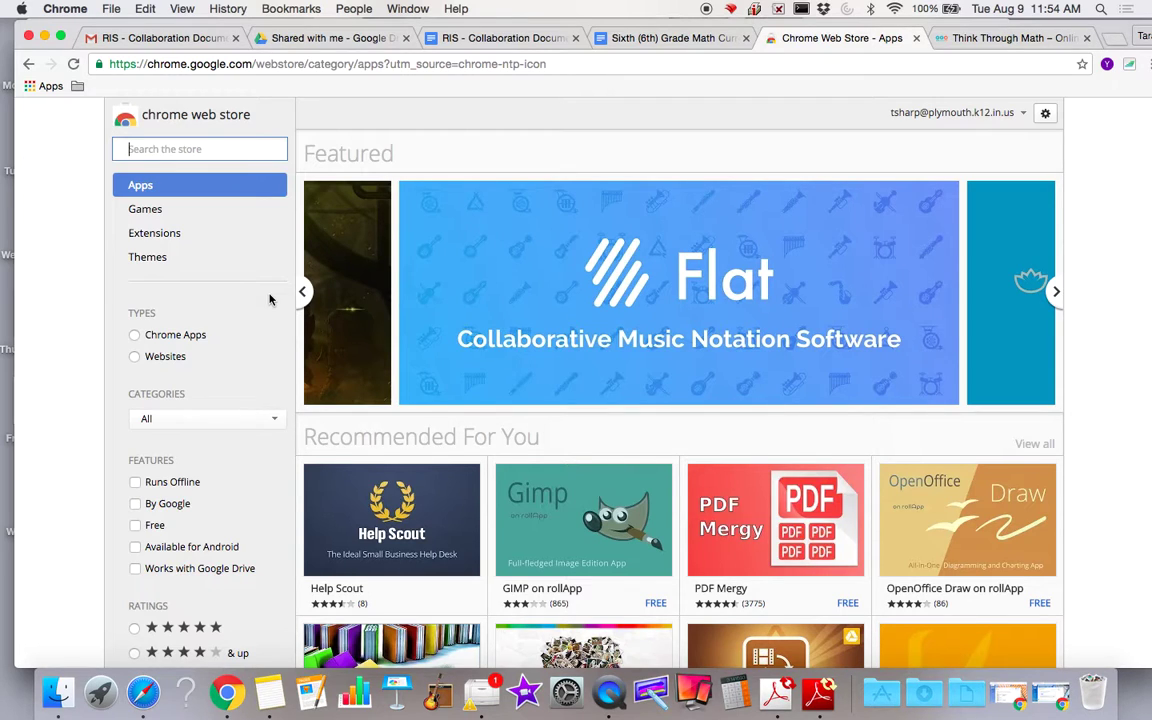
Step: Search the Chrome Web Store for "Hmh player"
type("Hm")
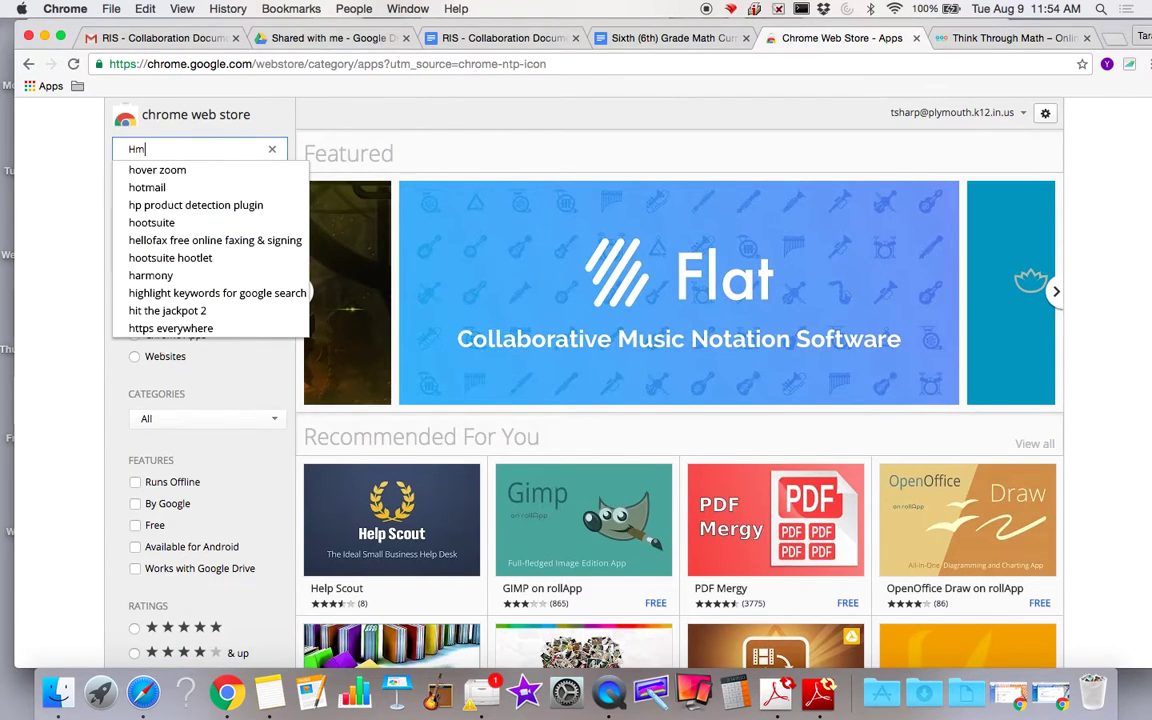
type("h player")
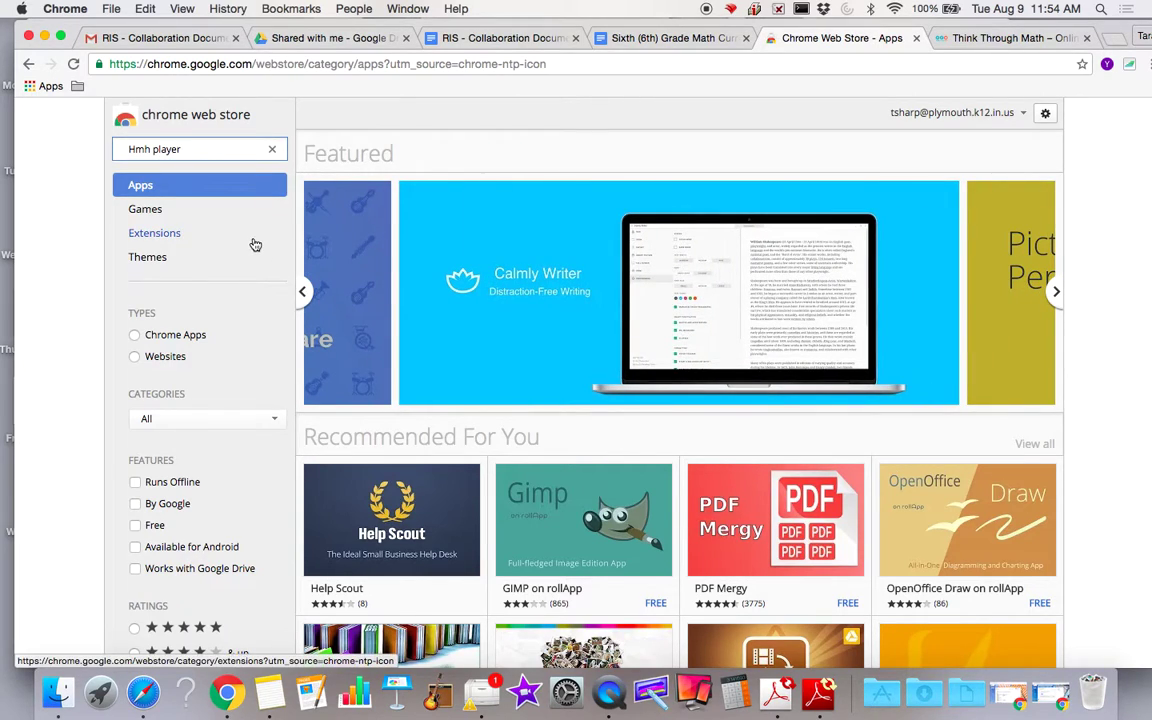
key("Return")
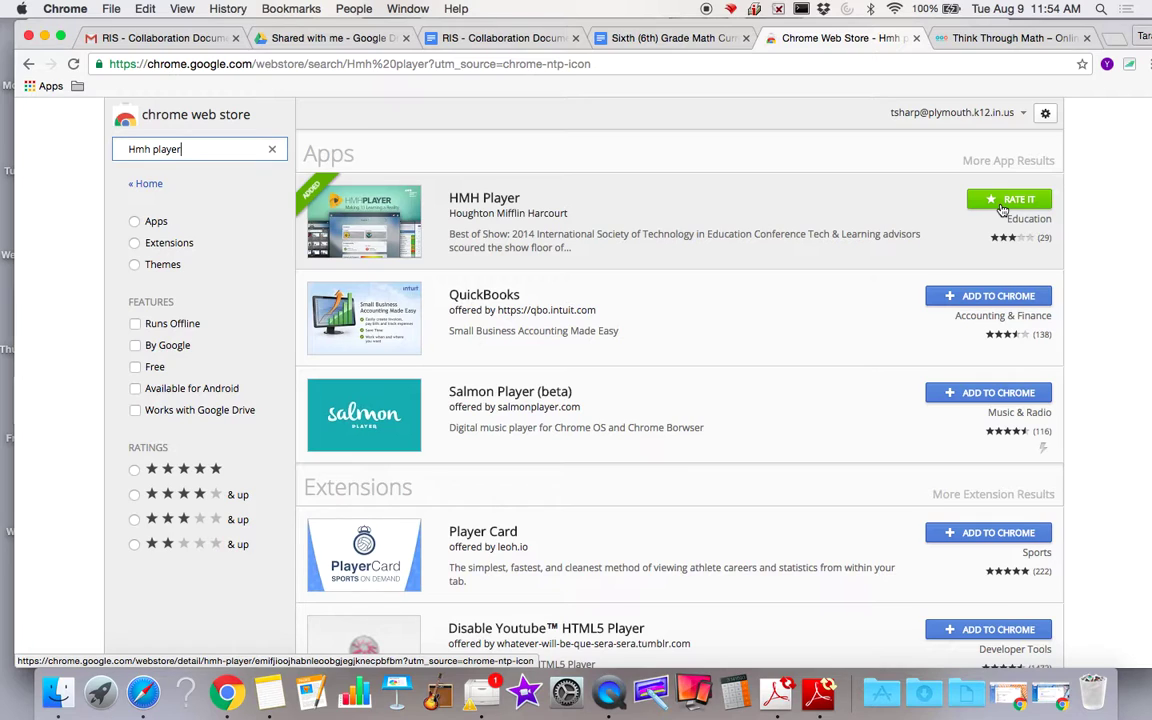
Step: Open the HMH Player listing from Houghton Mifflin Harcourt and launch the app
left_click(686, 229)
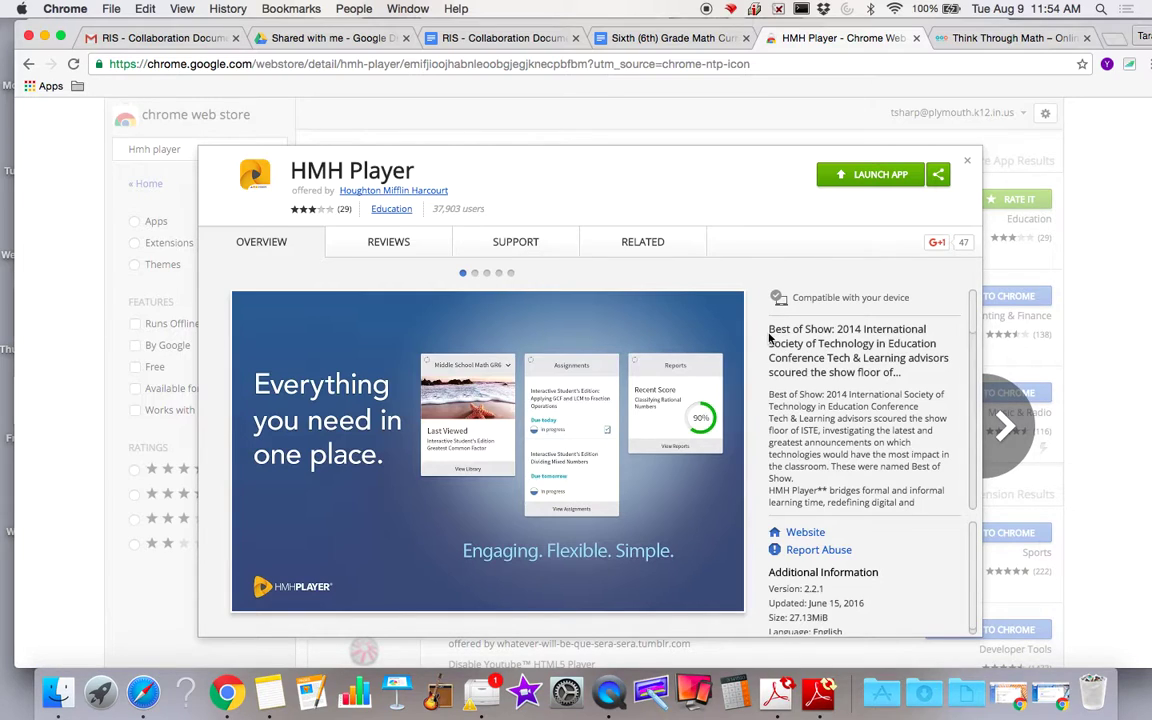
left_click(672, 238)
left_click(870, 175)
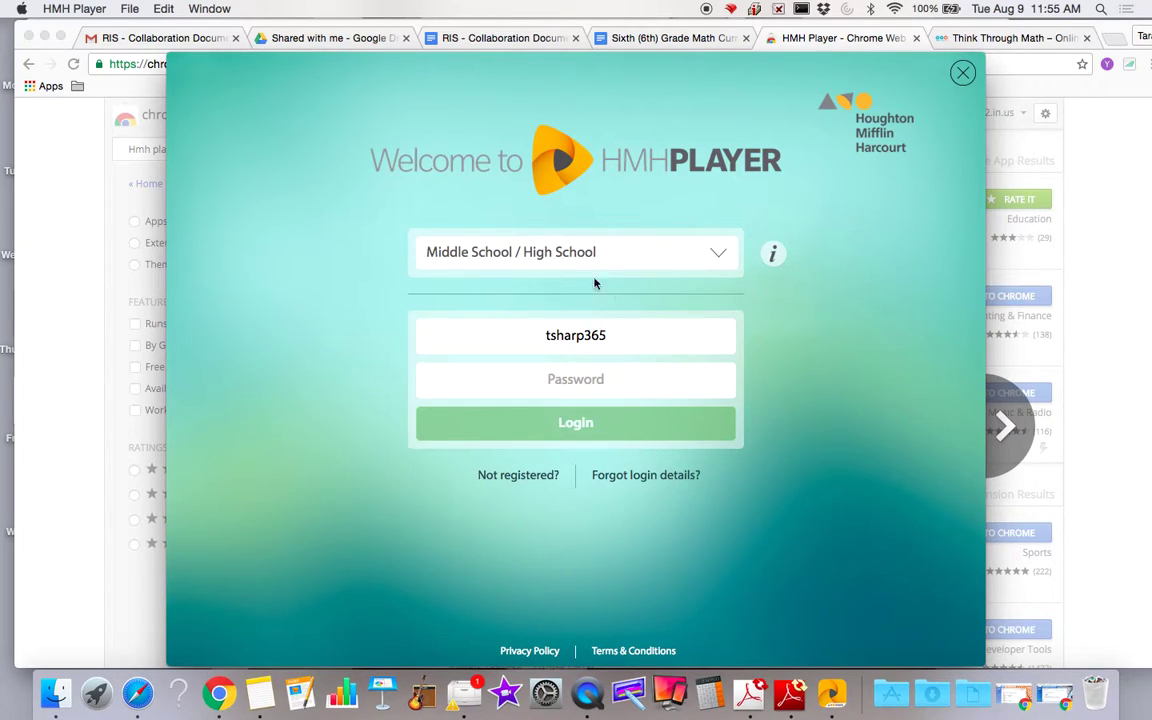
Step: Choose Elementary School as the school level and browse the list of states around Indiana
left_click(713, 258)
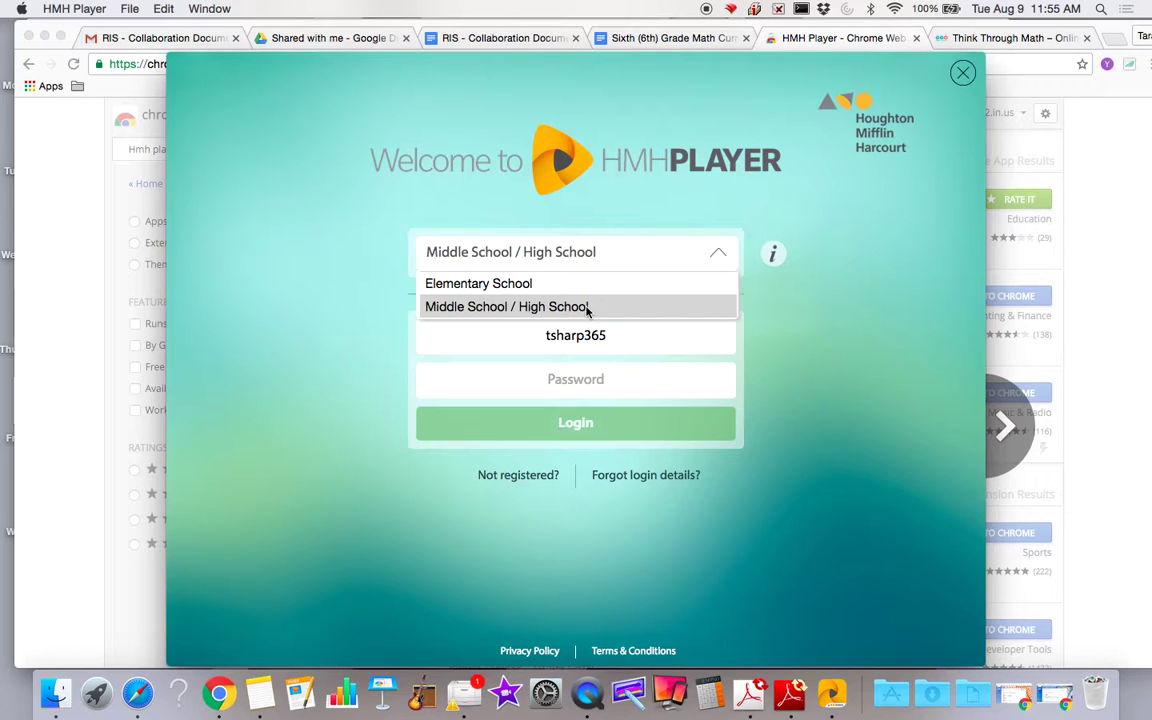
left_click(537, 287)
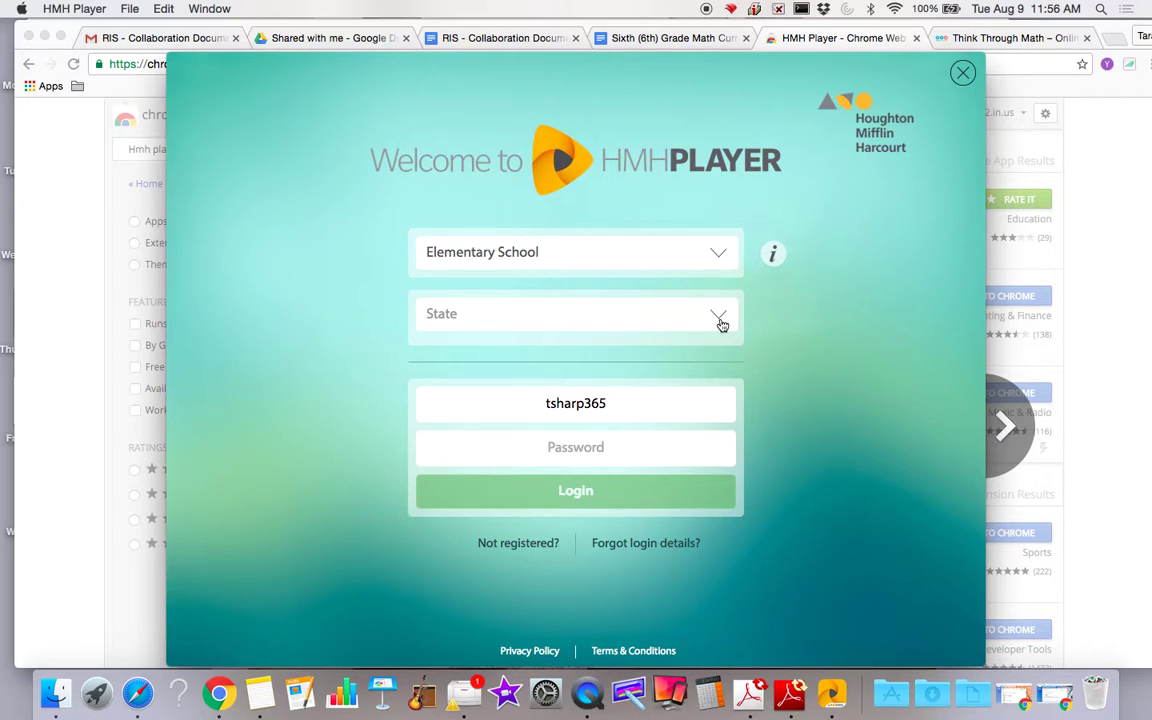
left_click(720, 322)
scroll(685, 405, "down", 5)
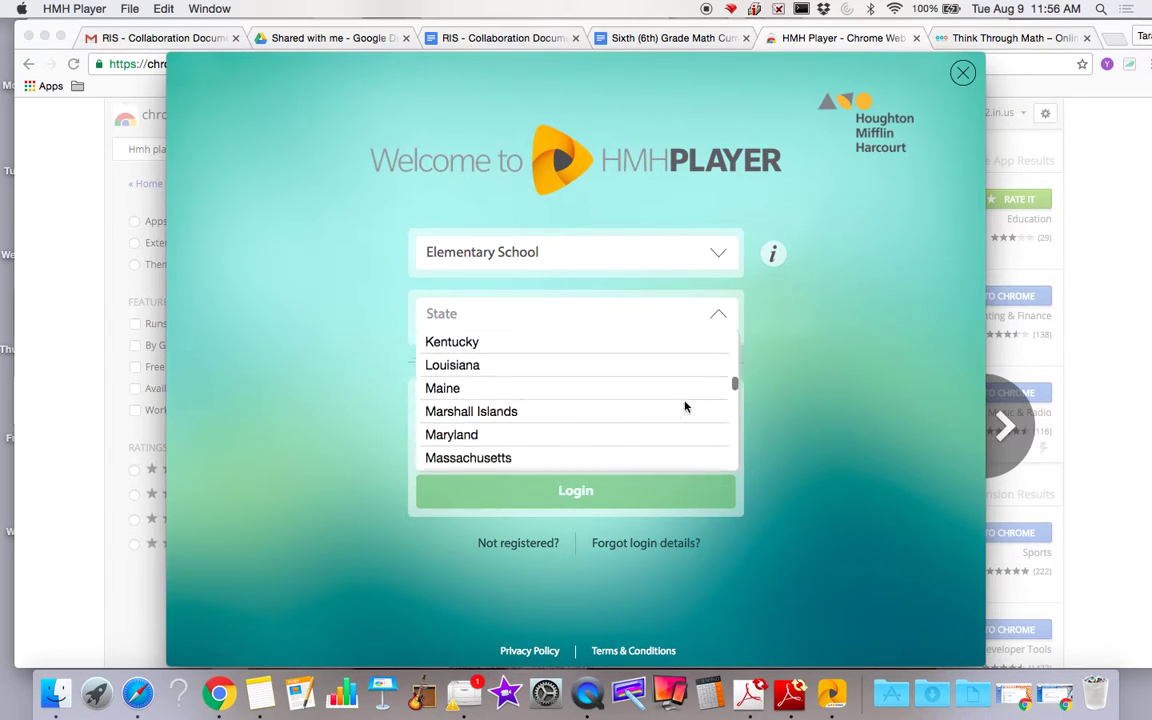
scroll(685, 410, "up", 2)
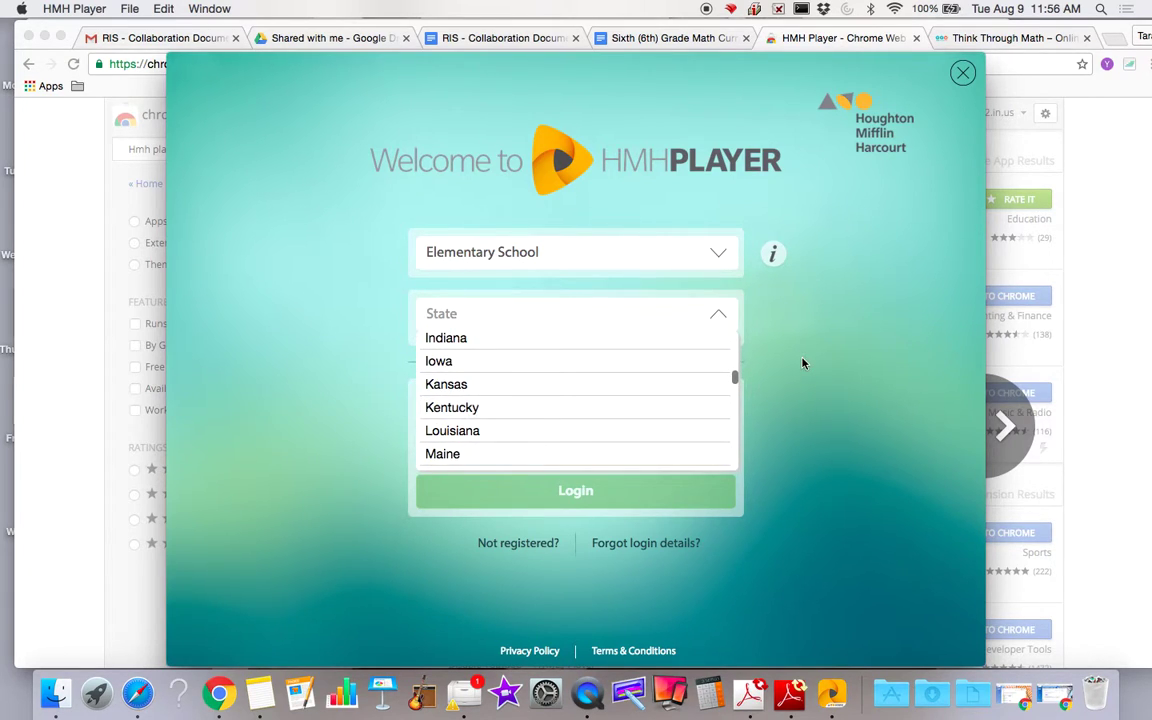
left_click(721, 320)
Step: Set the school level to Middle School / High School, enter the account password and log in
left_click(717, 254)
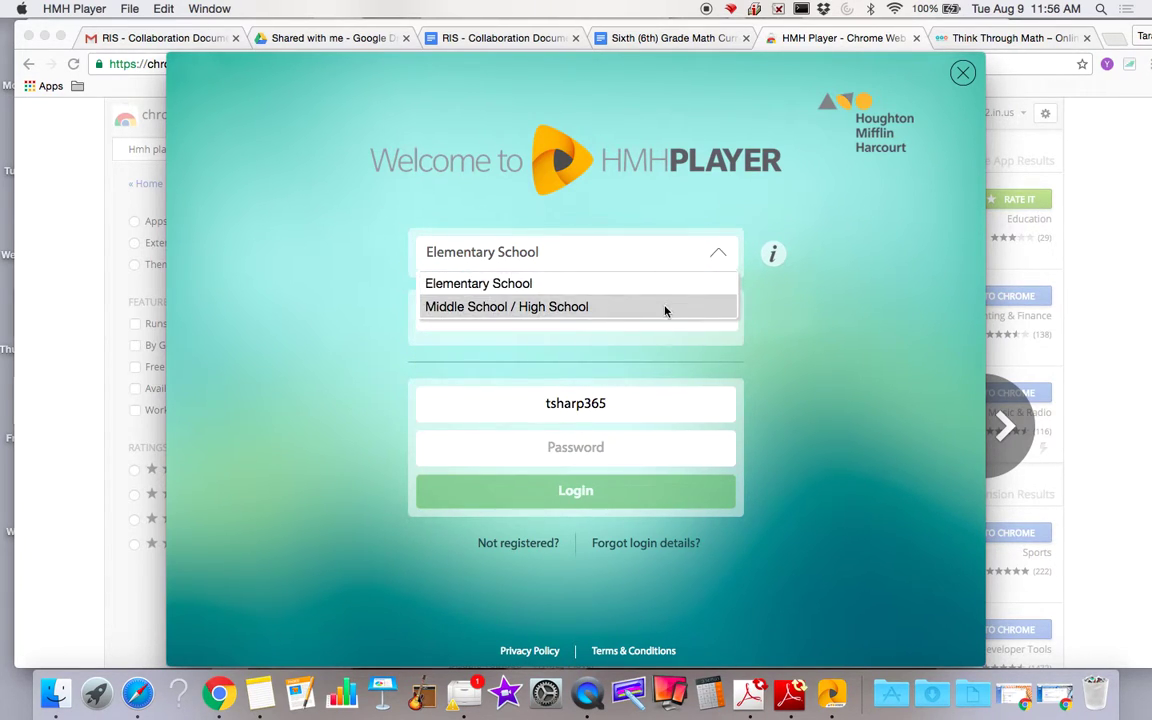
left_click(664, 309)
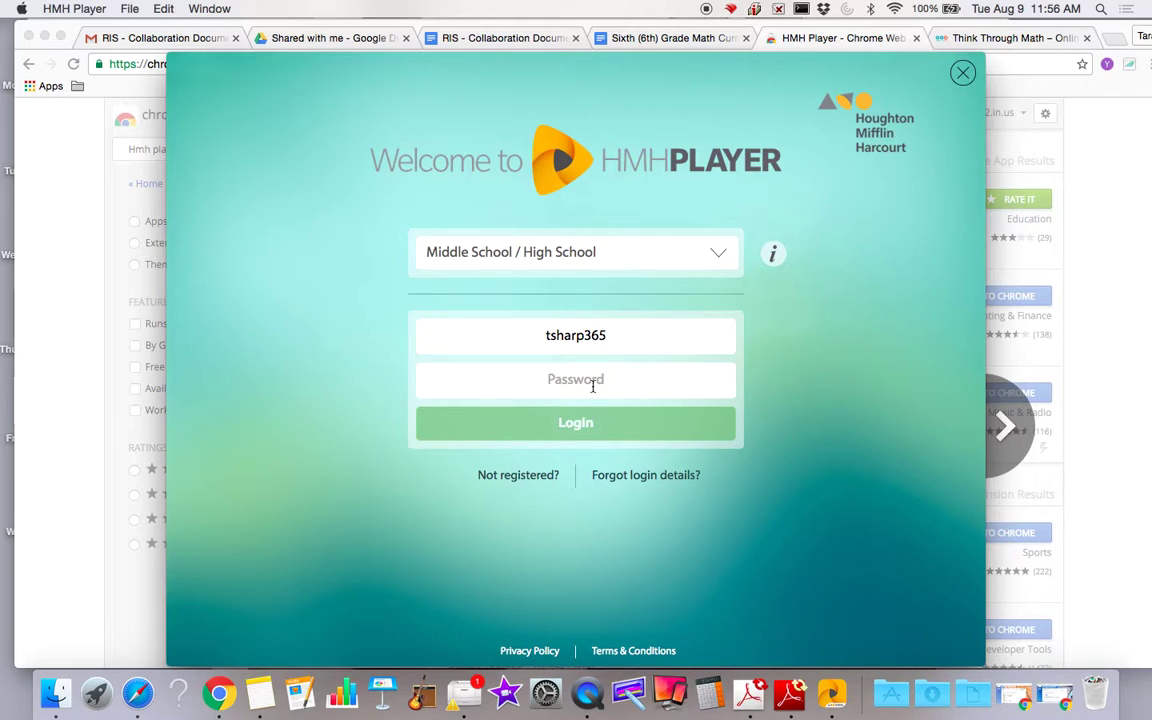
type("t")
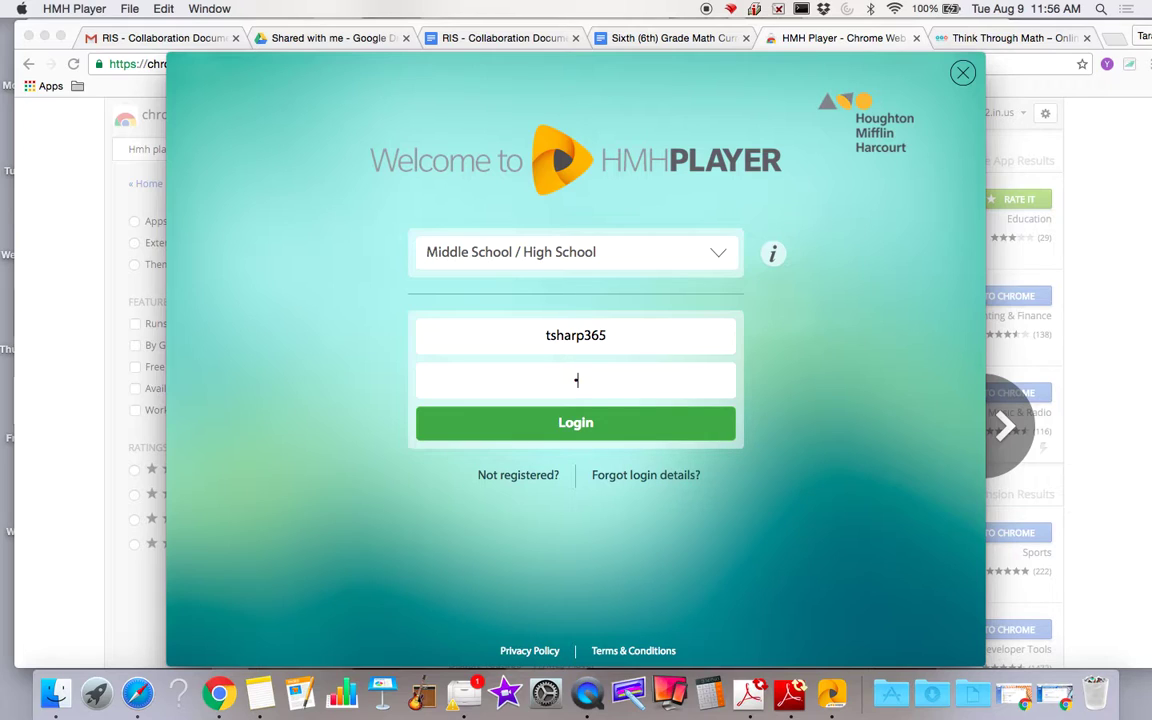
type("••••")
left_click(581, 426)
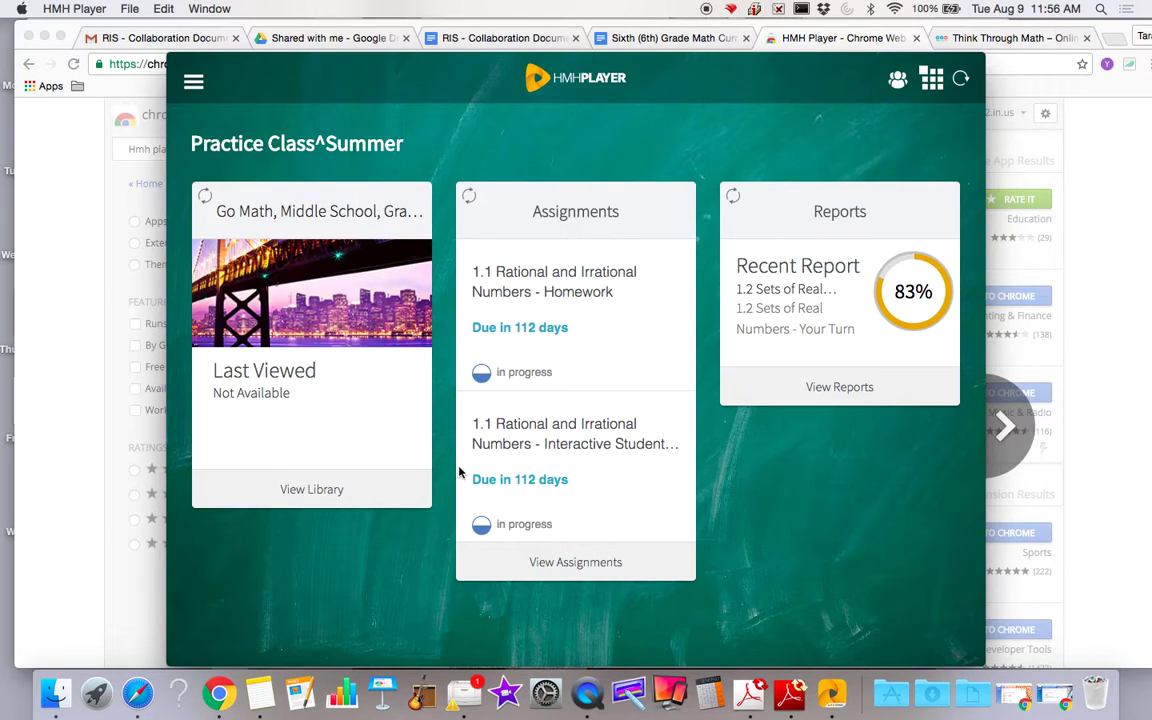
Step: Go to Practice Class^Summer and start the "1.1 Rational and Irrational Numbers - Homework" assignment
left_click(193, 83)
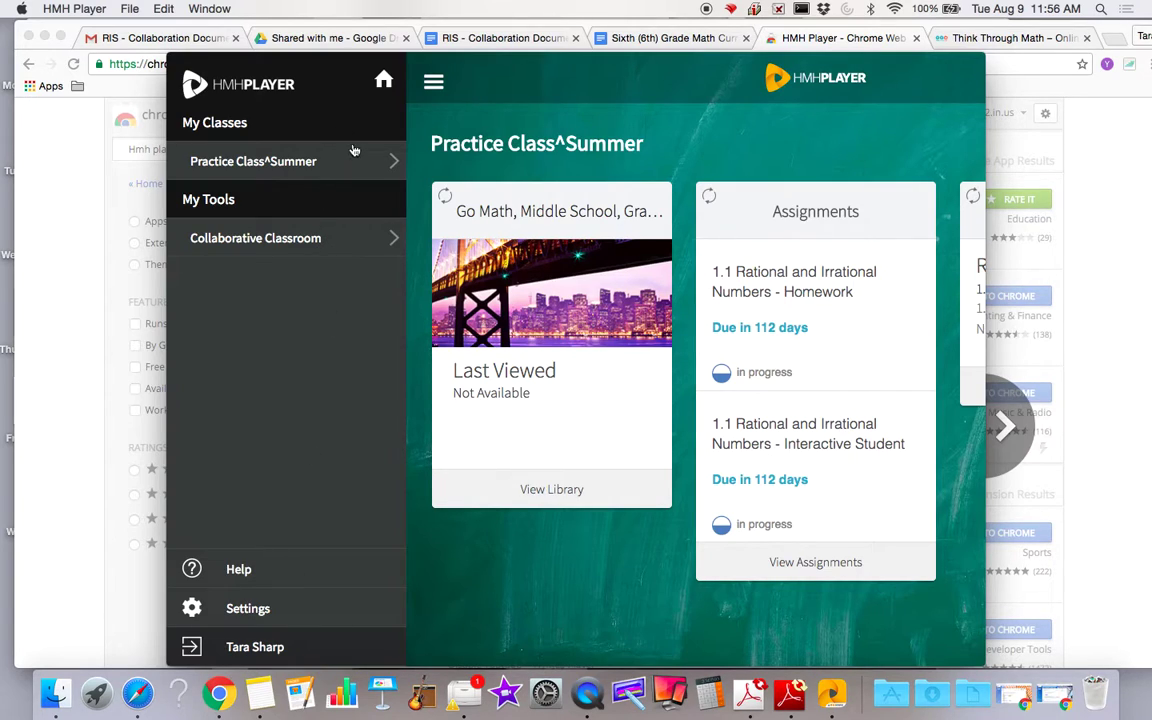
left_click(331, 165)
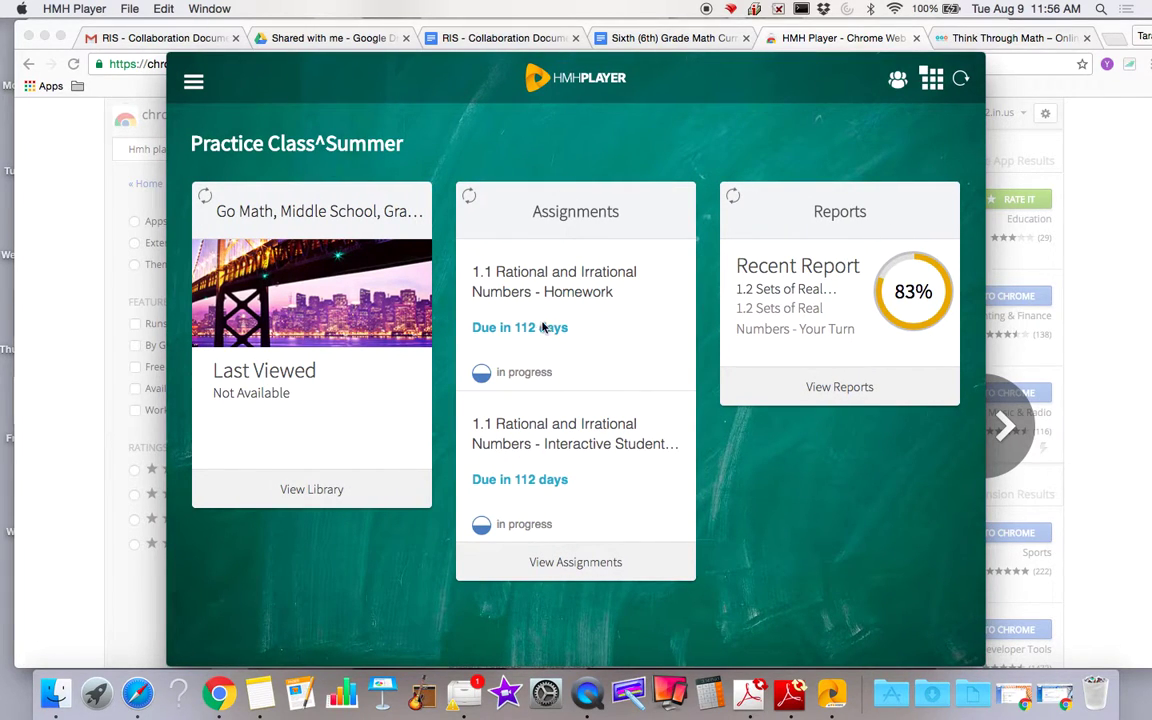
left_click(548, 290)
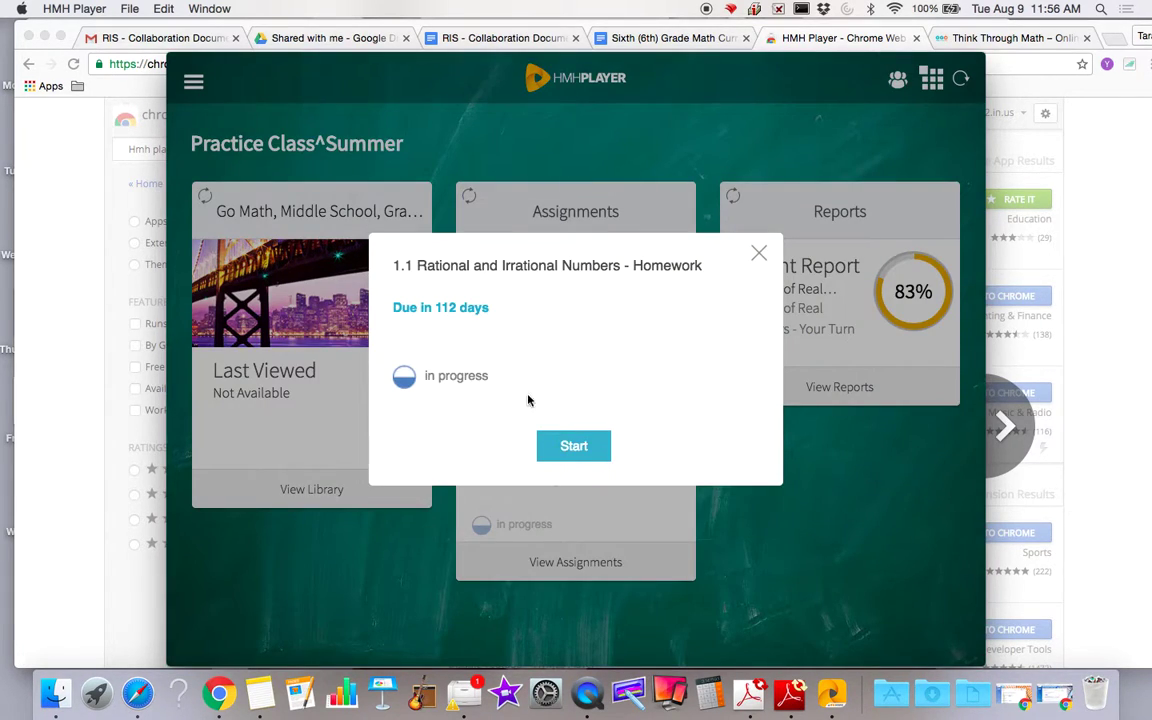
left_click(574, 447)
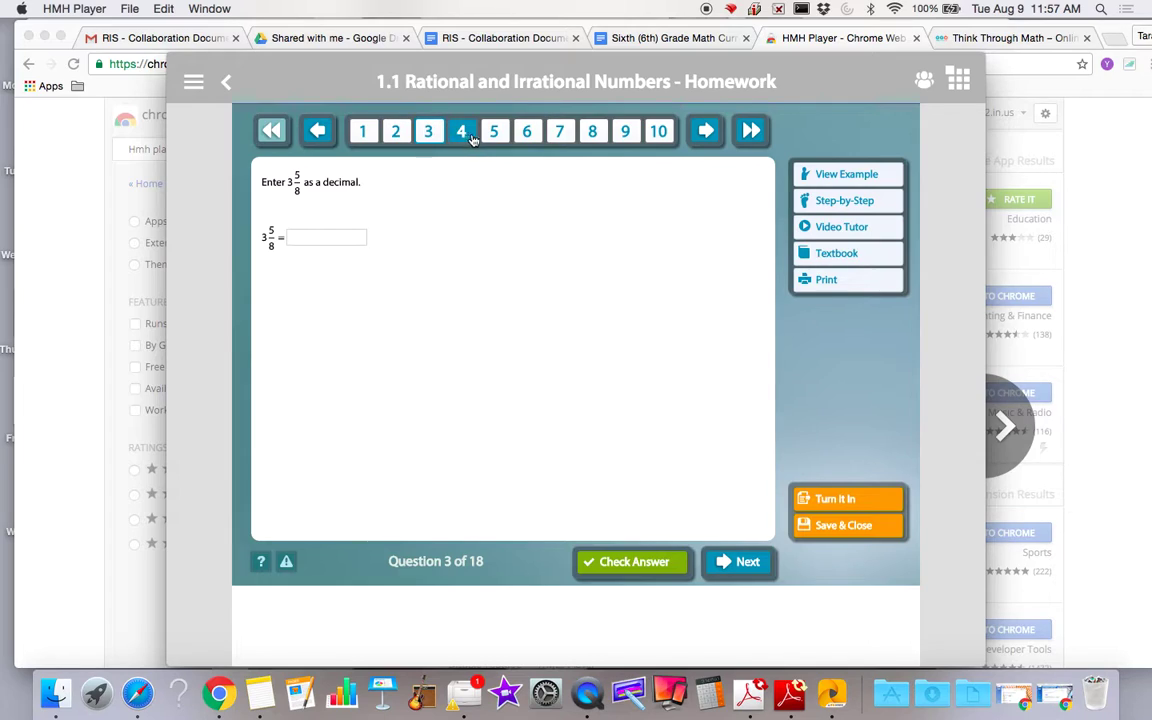
Step: Enter 1 as the answer to questions 3 and 1, check question 1's answer and dismiss the feedback
left_click(312, 237)
type("1")
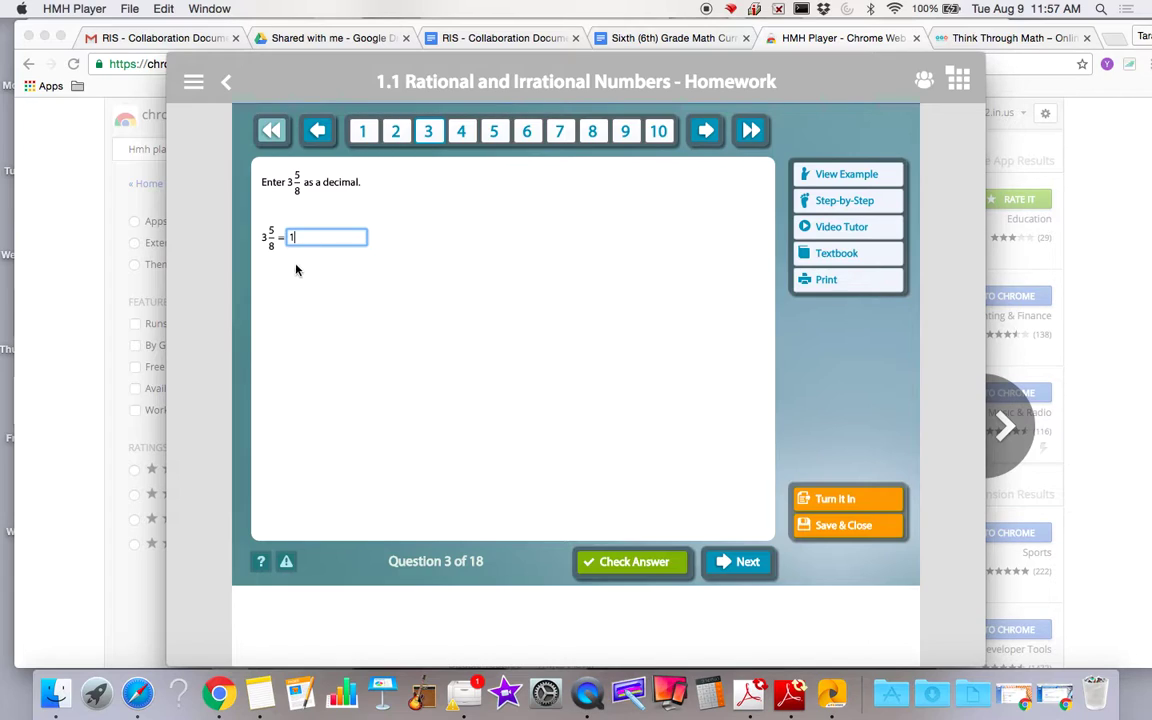
left_click(397, 137)
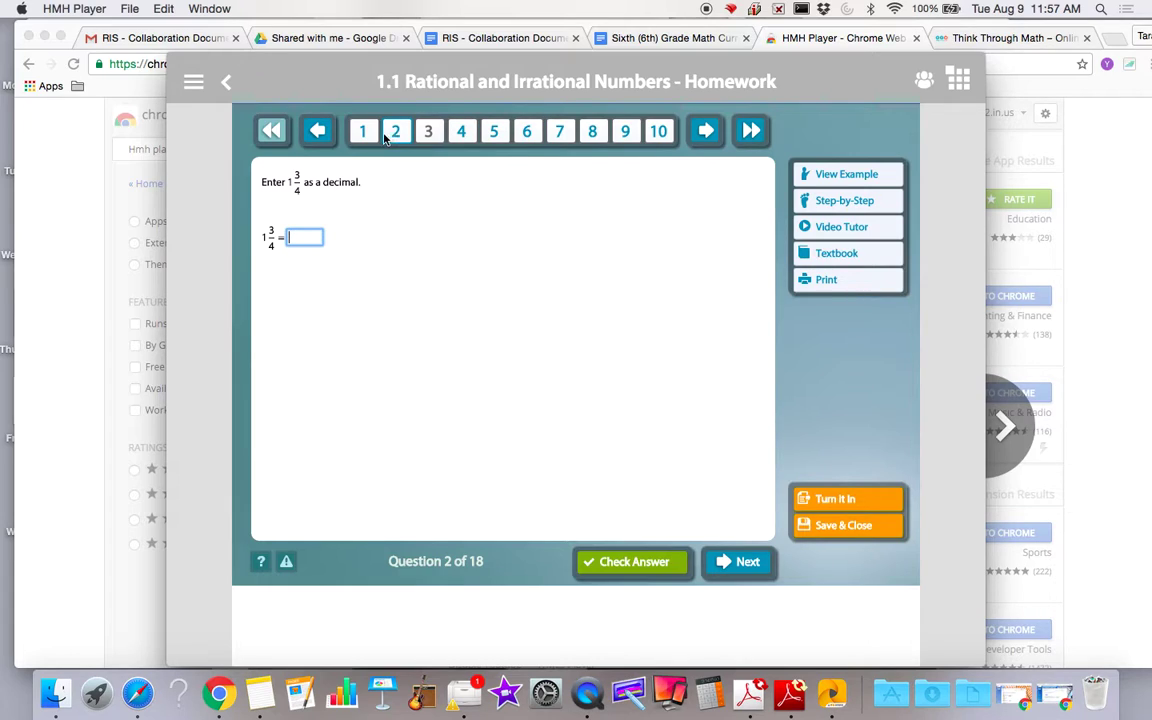
left_click(366, 137)
type("1")
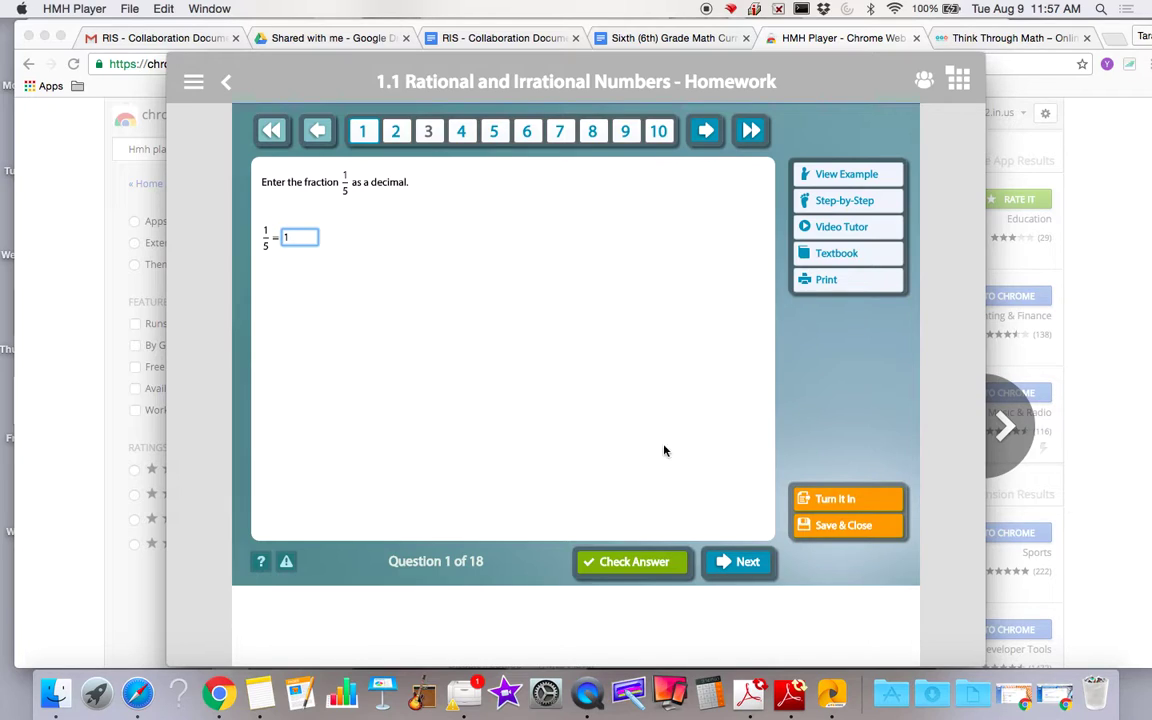
left_click(636, 565)
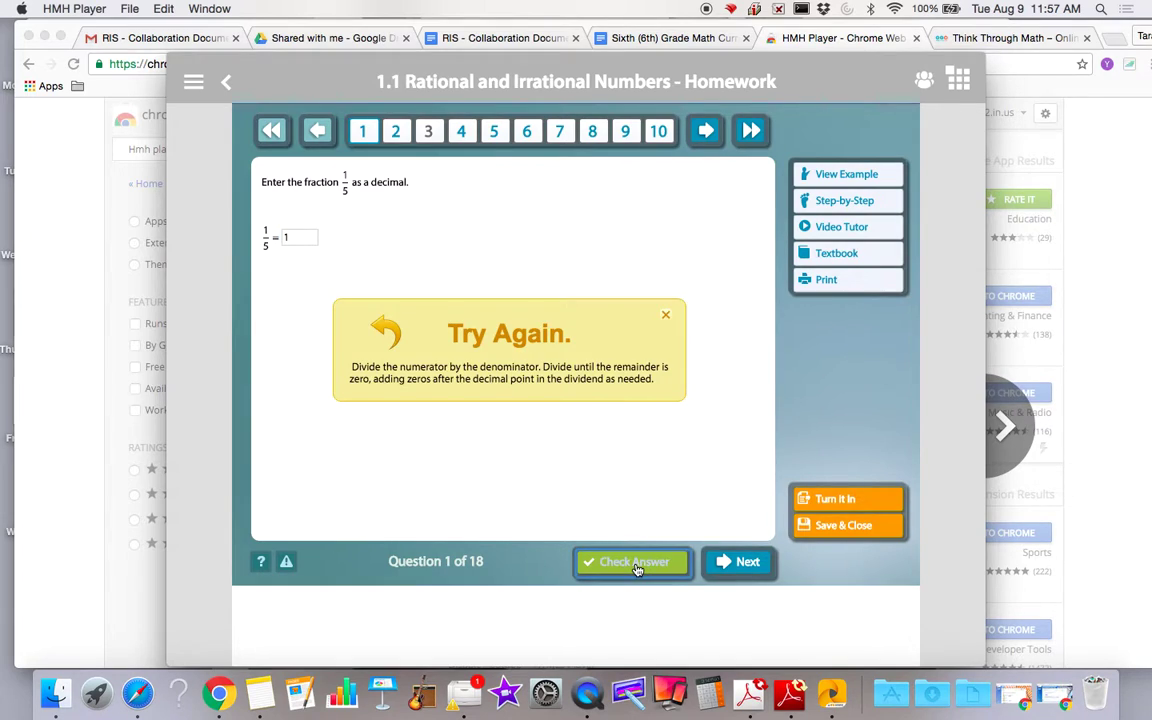
left_click(665, 316)
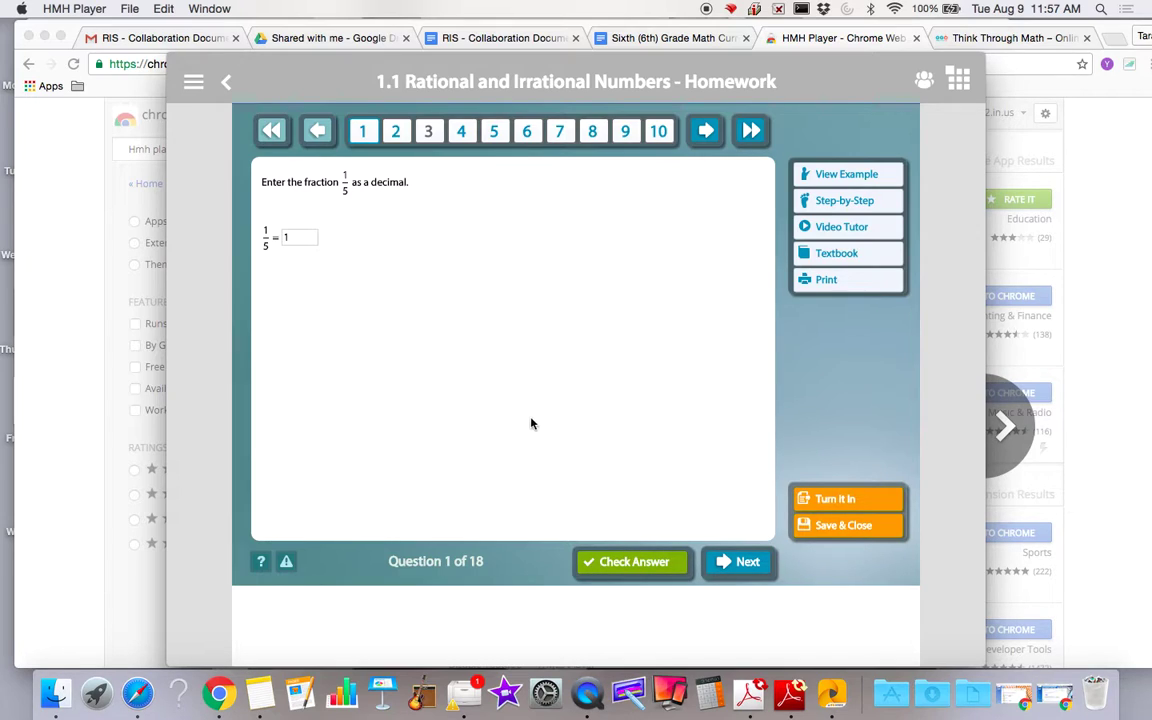
Step: Browse ahead through the homework to the last question, 18, and return to question 1
left_click(706, 131)
left_click(751, 131)
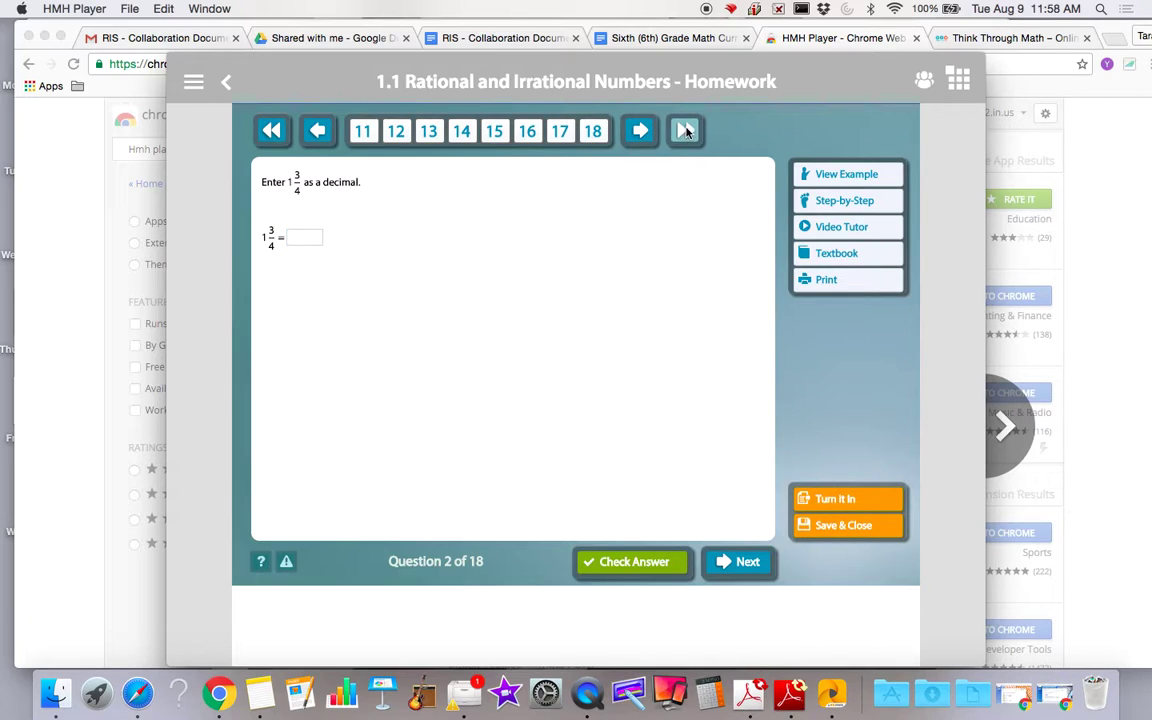
left_click(592, 134)
left_click(317, 130)
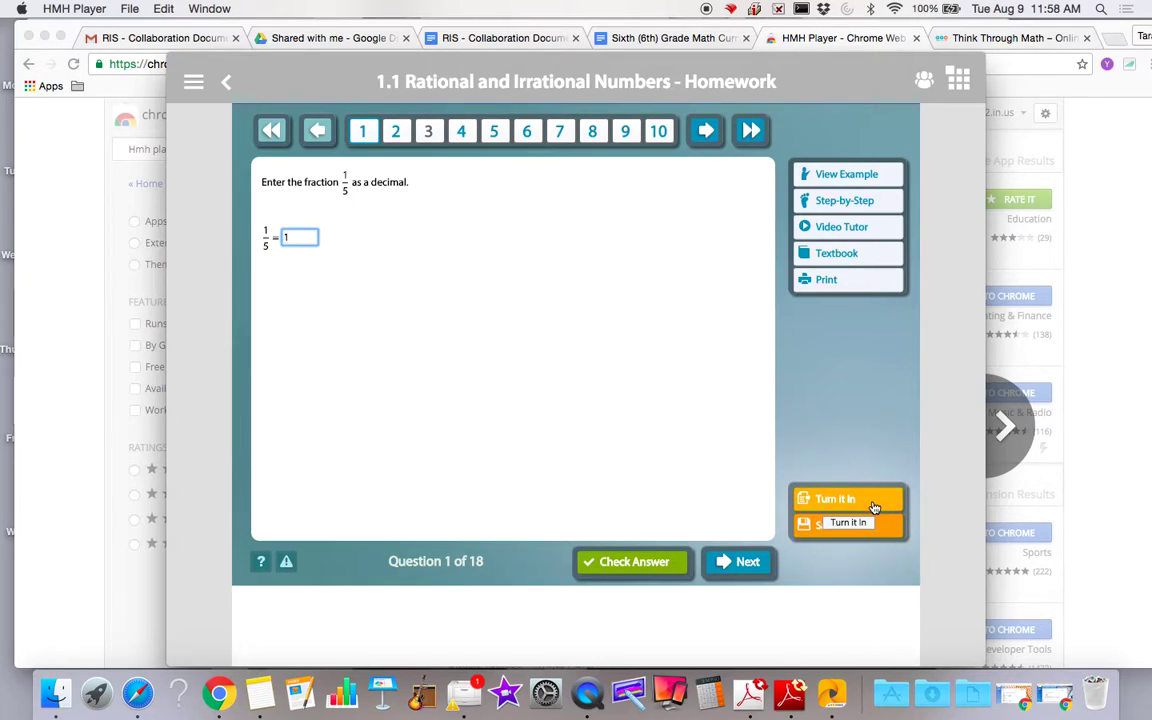
Step: Start turning in the homework, but decline to finish it with unanswered questions
left_click(874, 506)
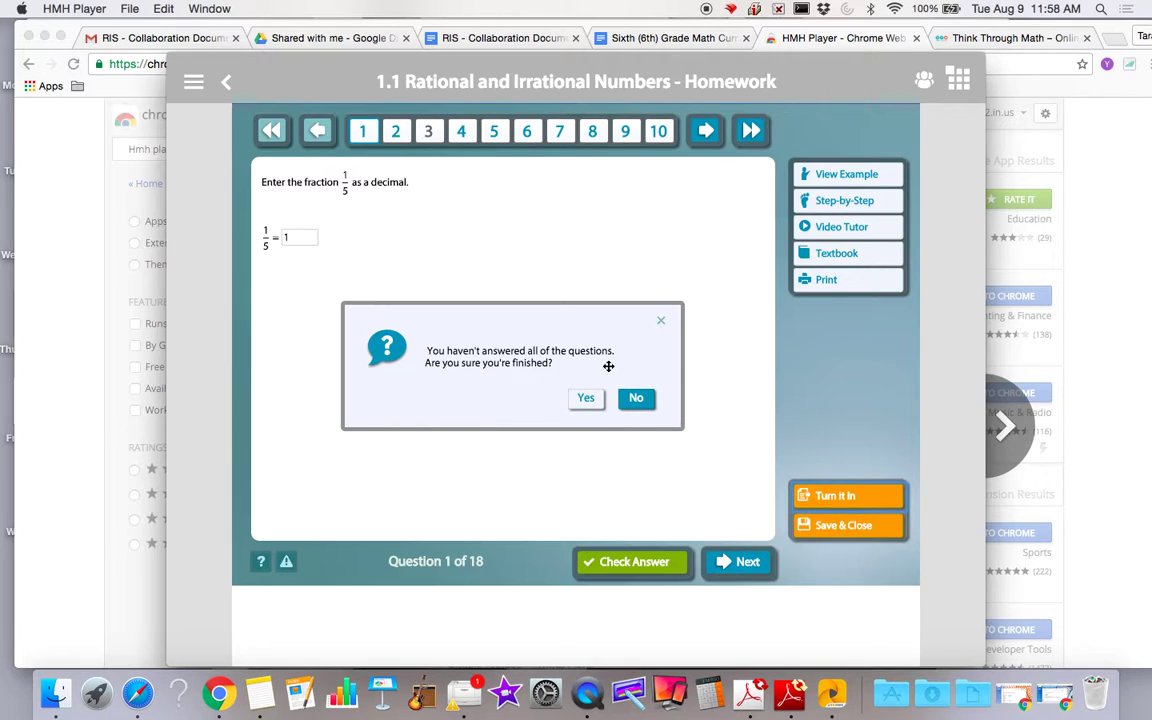
left_click(634, 399)
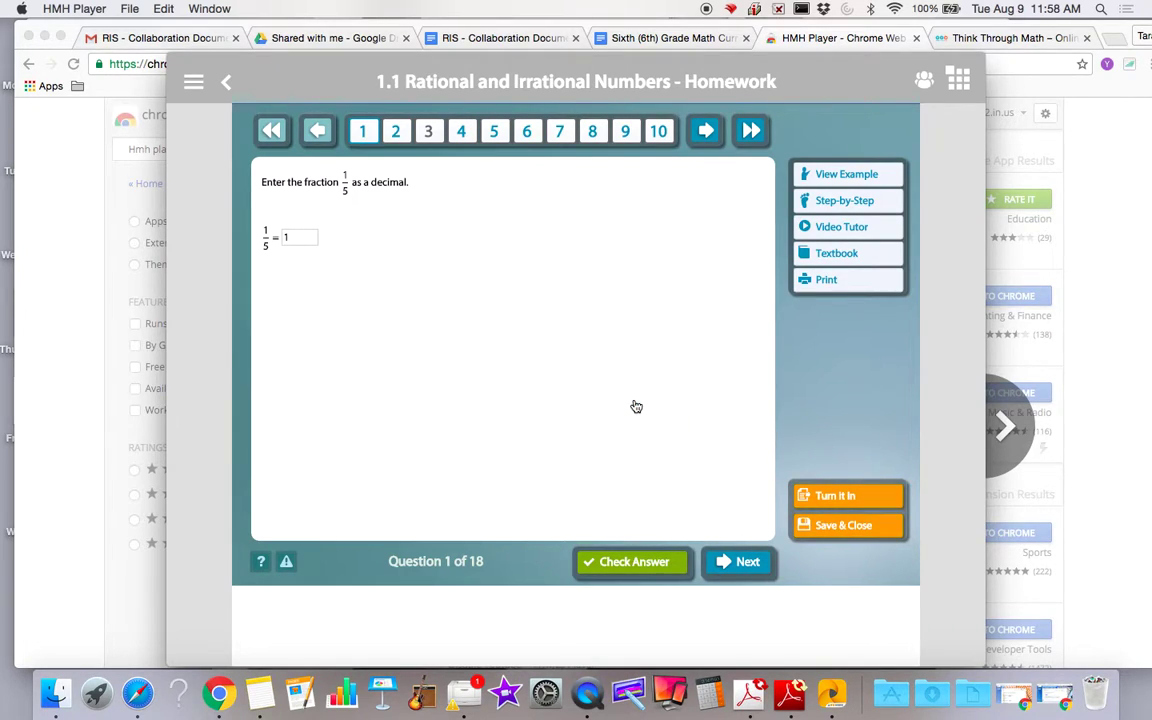